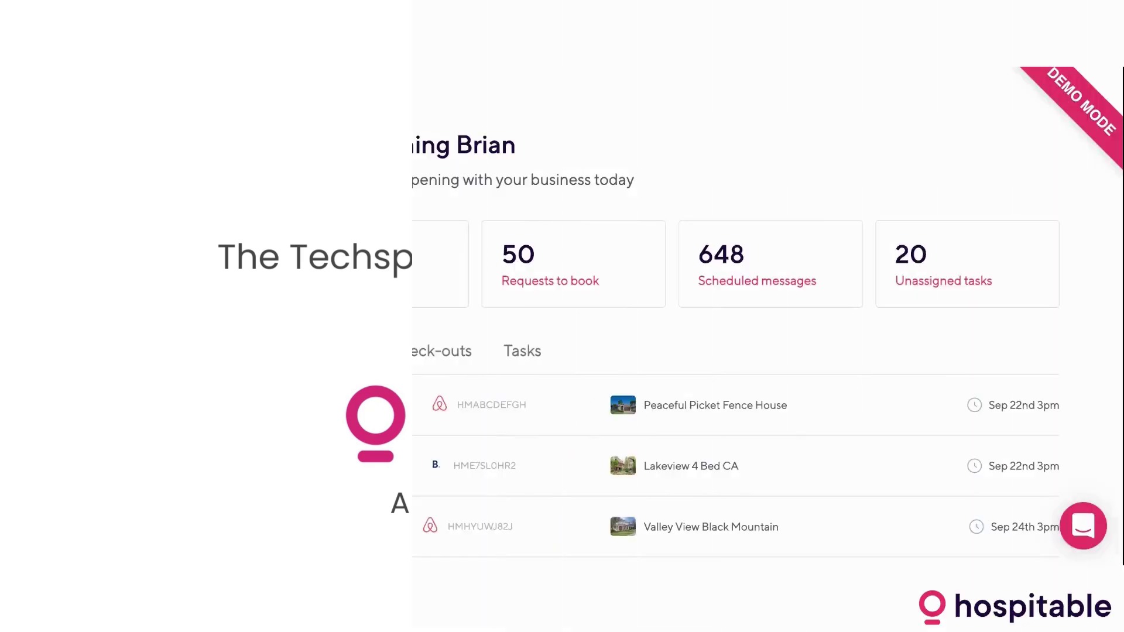
- Open the Inbox on All Messages and look over the + Filter field list without choosing one
scroll(702, 316, "down", 1)
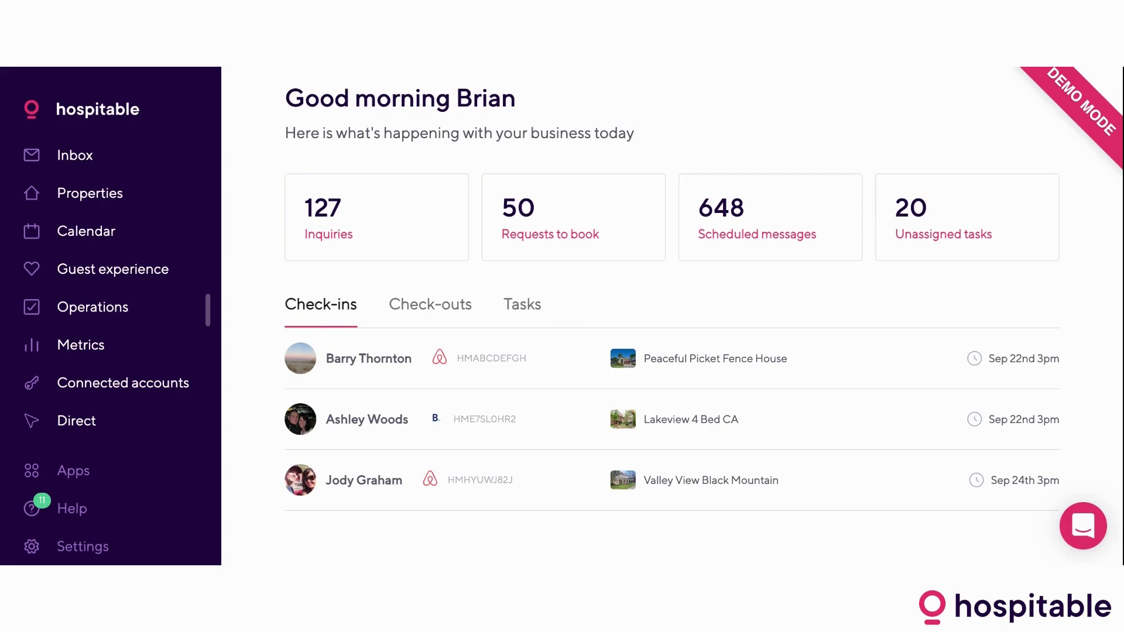
left_click(76, 161)
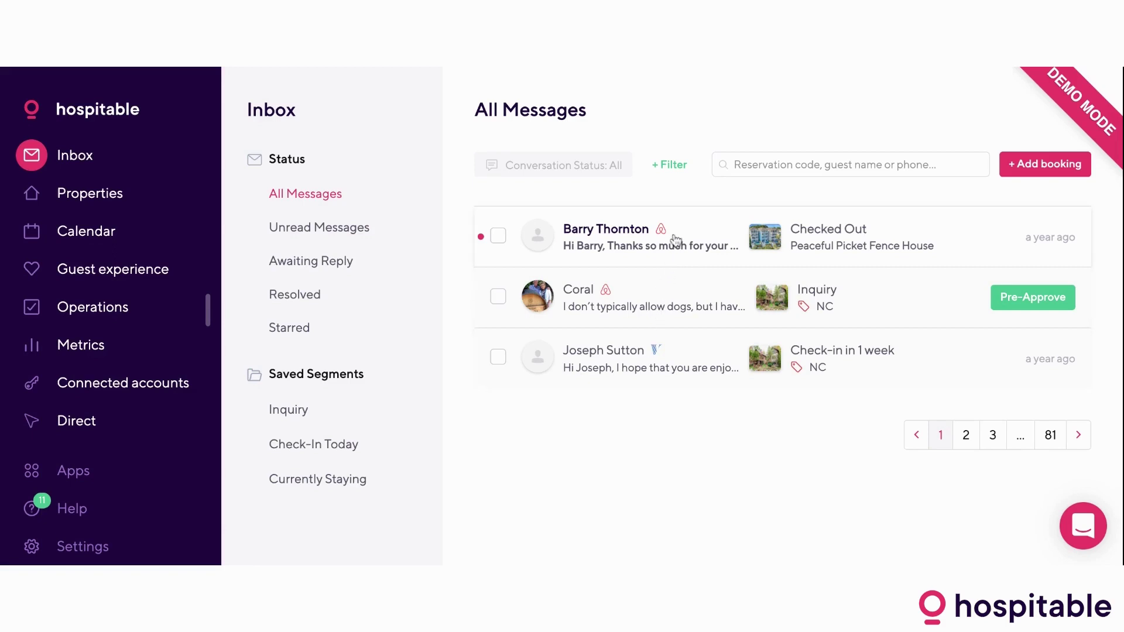
left_click(670, 179)
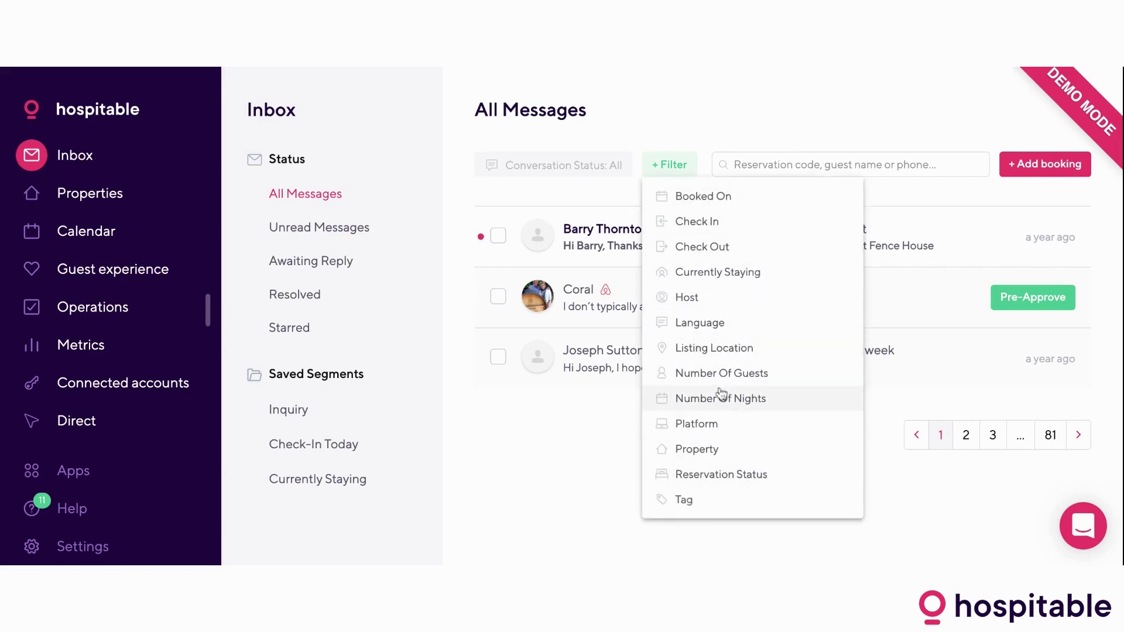
left_click(547, 436)
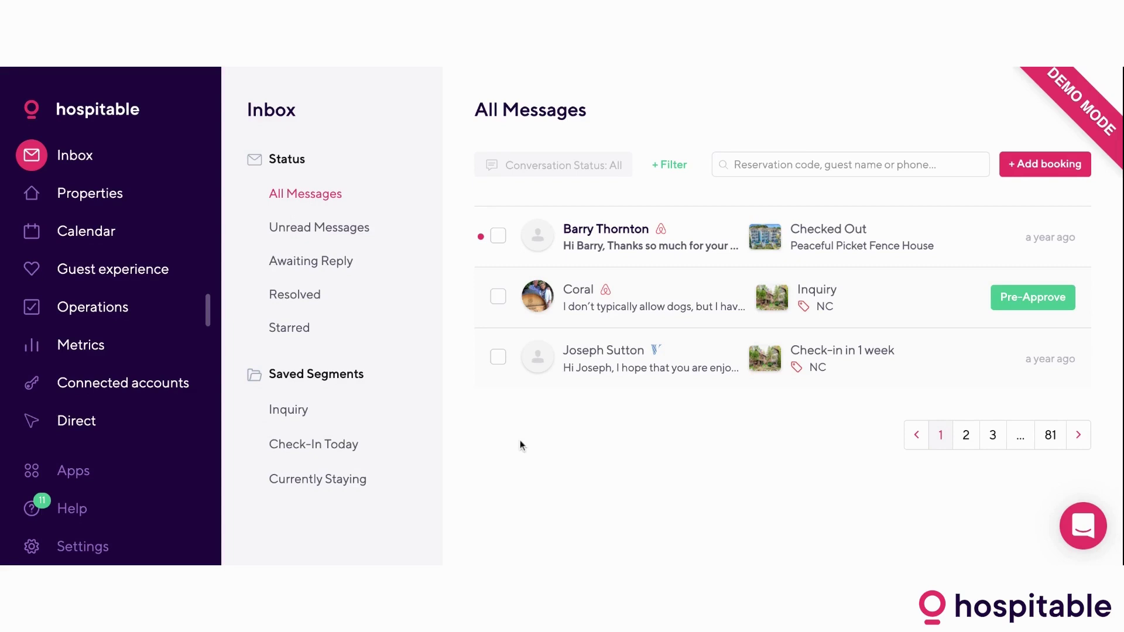
- Open the Peaceful Picket Fence House guest conversation and scroll to the guest insights card
left_click(597, 249)
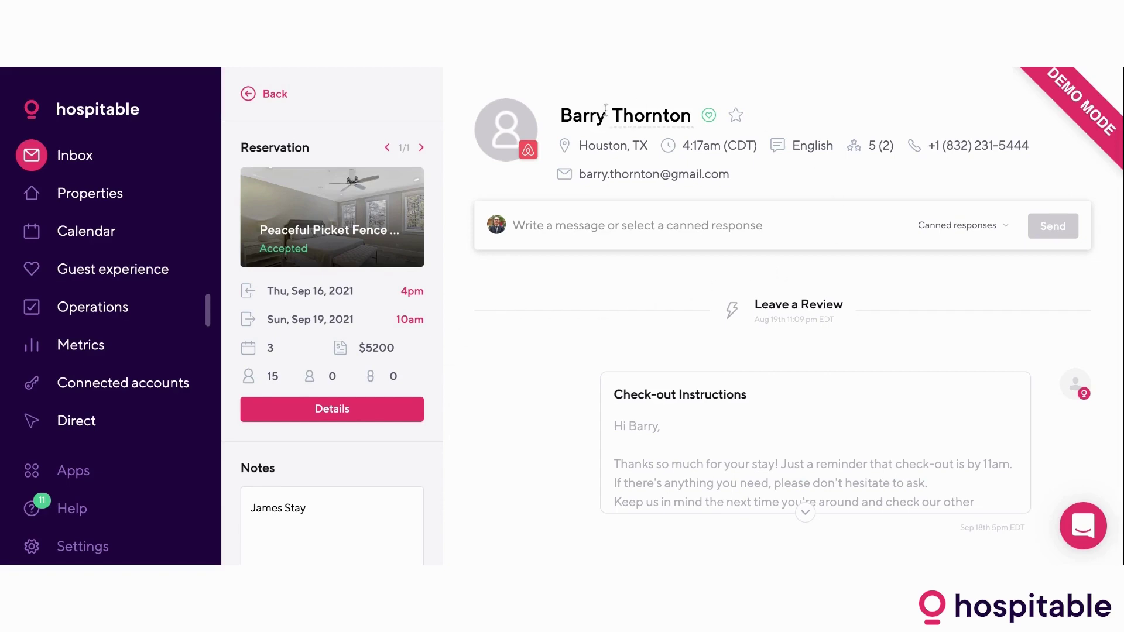
scroll(716, 290, "down", 1)
scroll(714, 287, "down", 15)
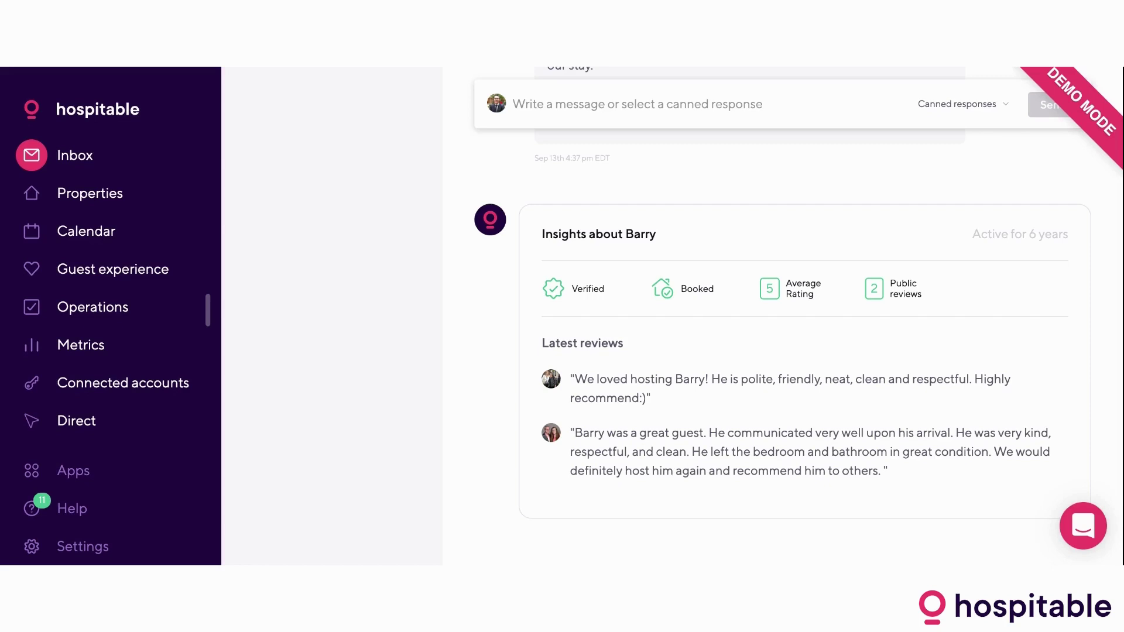
scroll(759, 344, "up", 5)
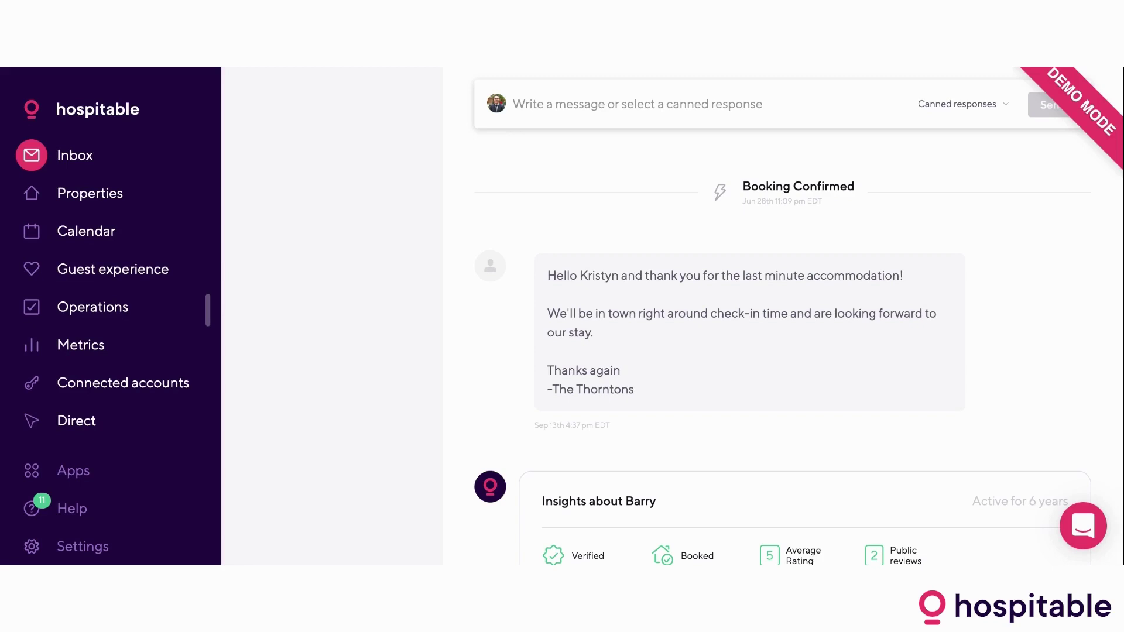
scroll(786, 289, "up", 2)
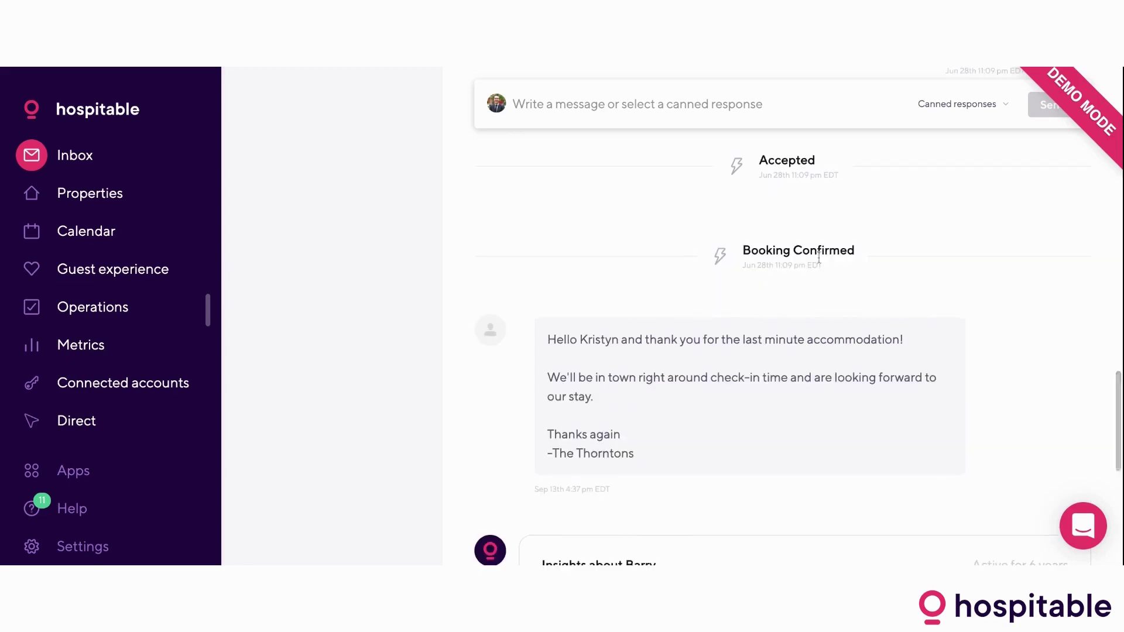
scroll(817, 188, "up", 5)
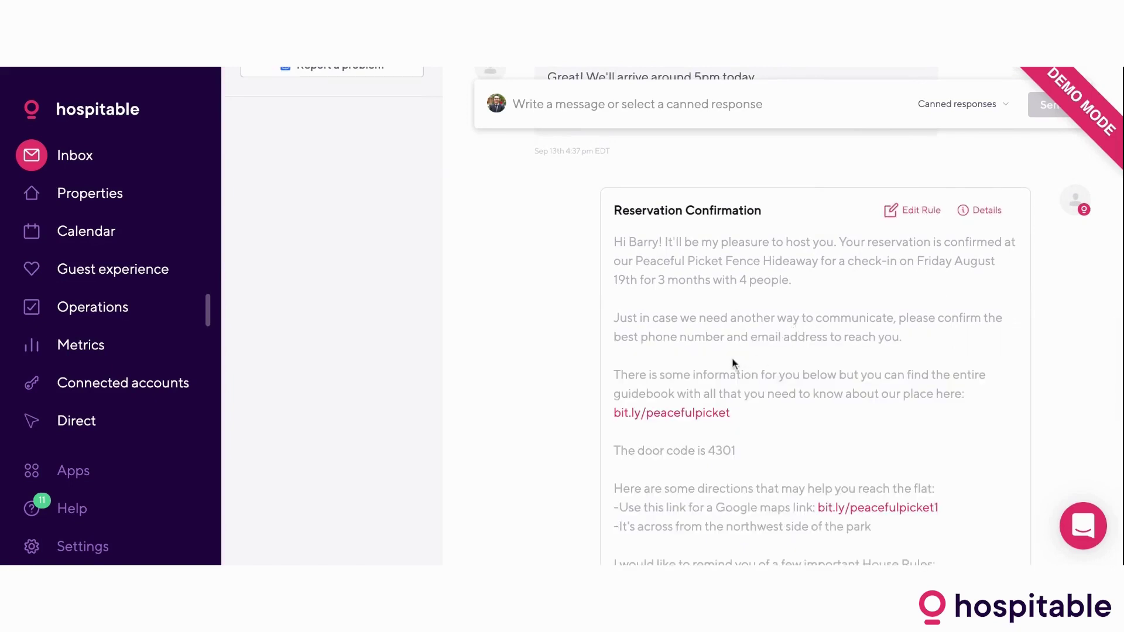
scroll(732, 389, "down", 1)
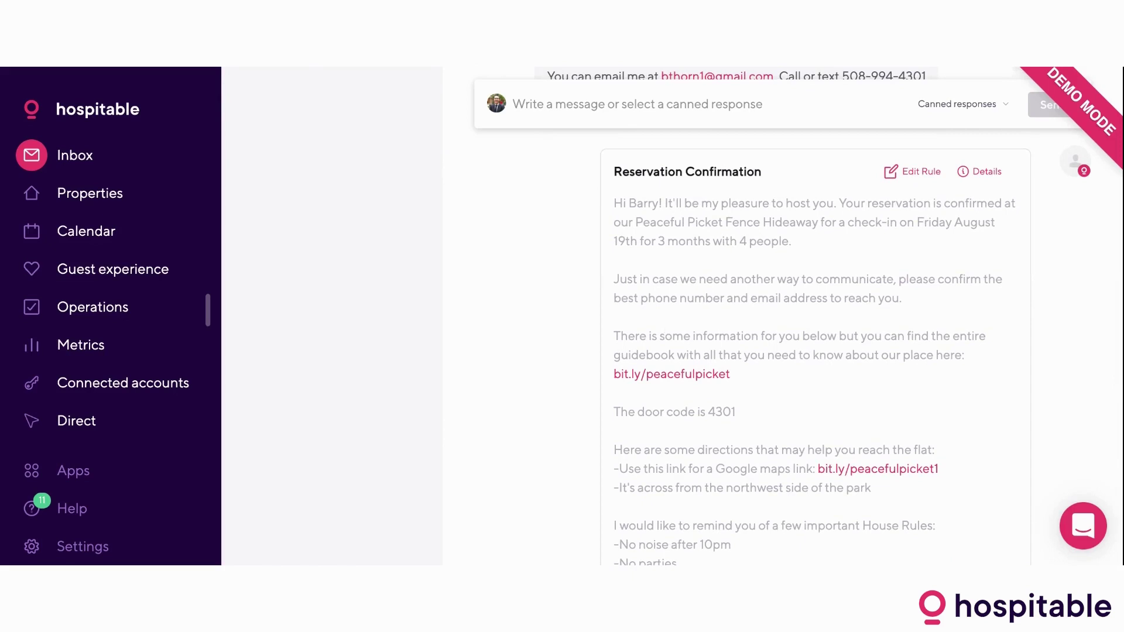
scroll(640, 258, "down", 4)
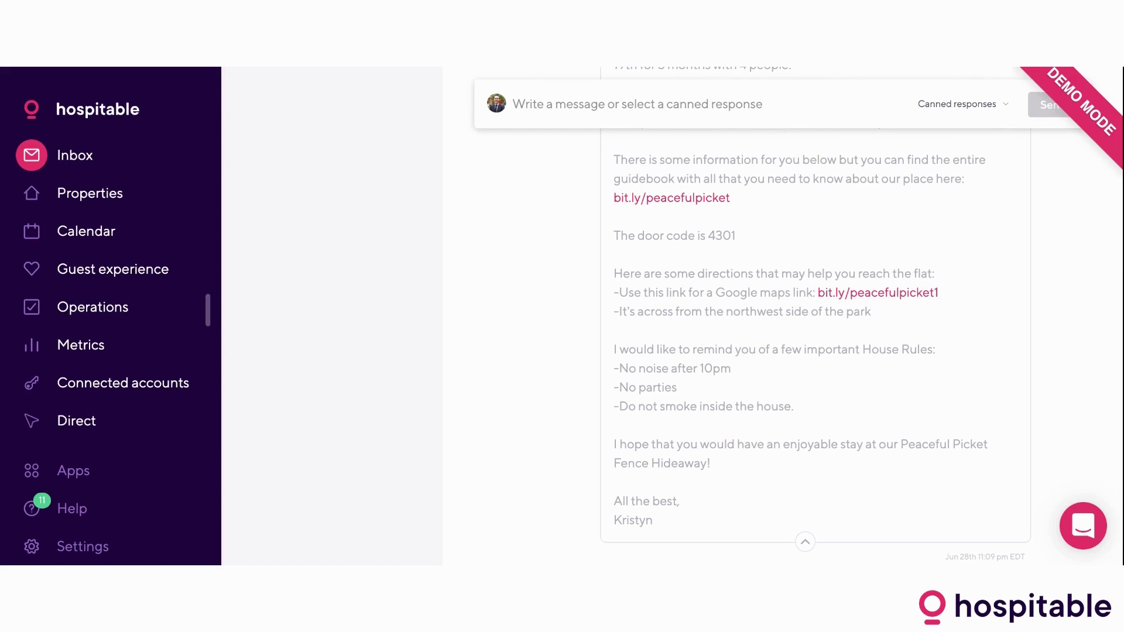
scroll(734, 296, "up", 2)
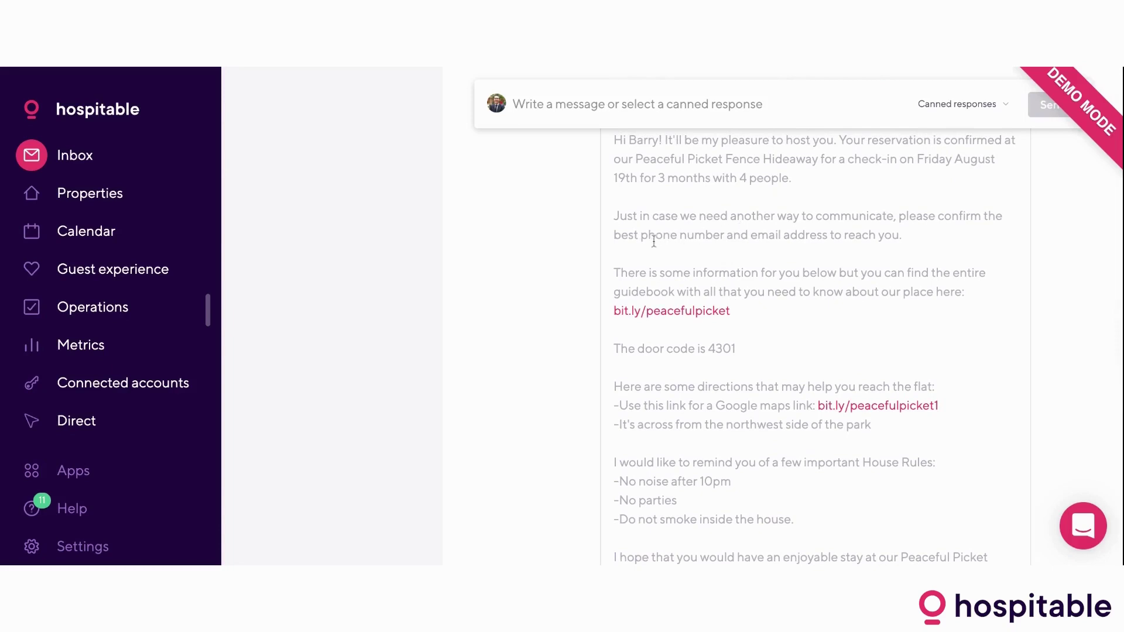
scroll(851, 249, "up", 4)
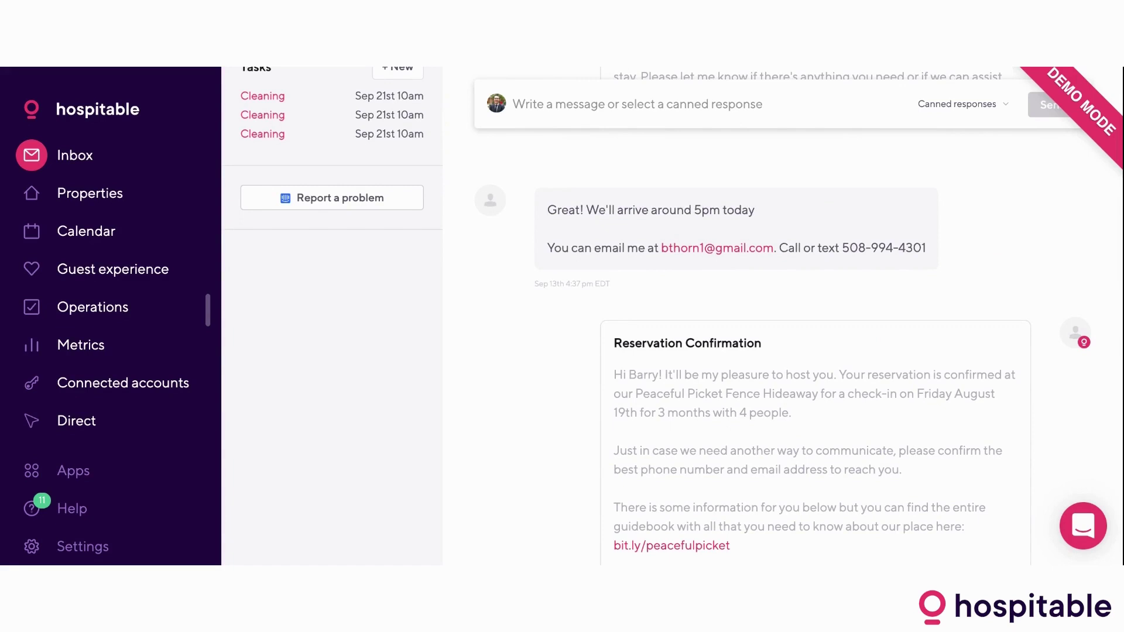
scroll(805, 343, "up", 5)
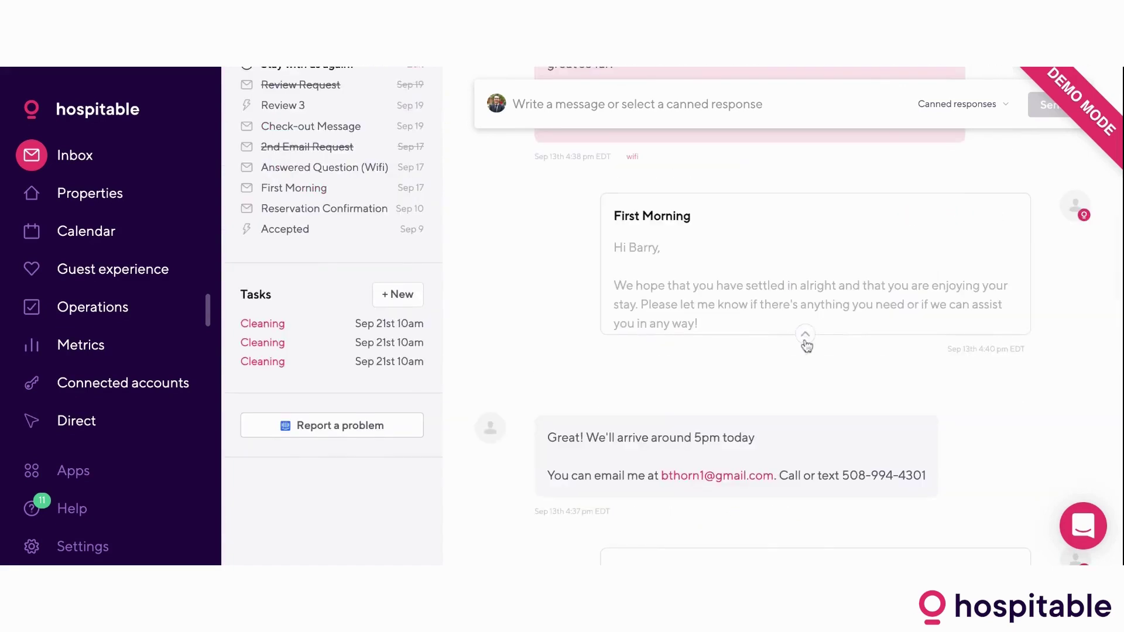
- Expand the First Morning message and highlight its extended-stay / late-checkout offer paragraph
left_click(805, 337)
scroll(790, 398, "down", 1)
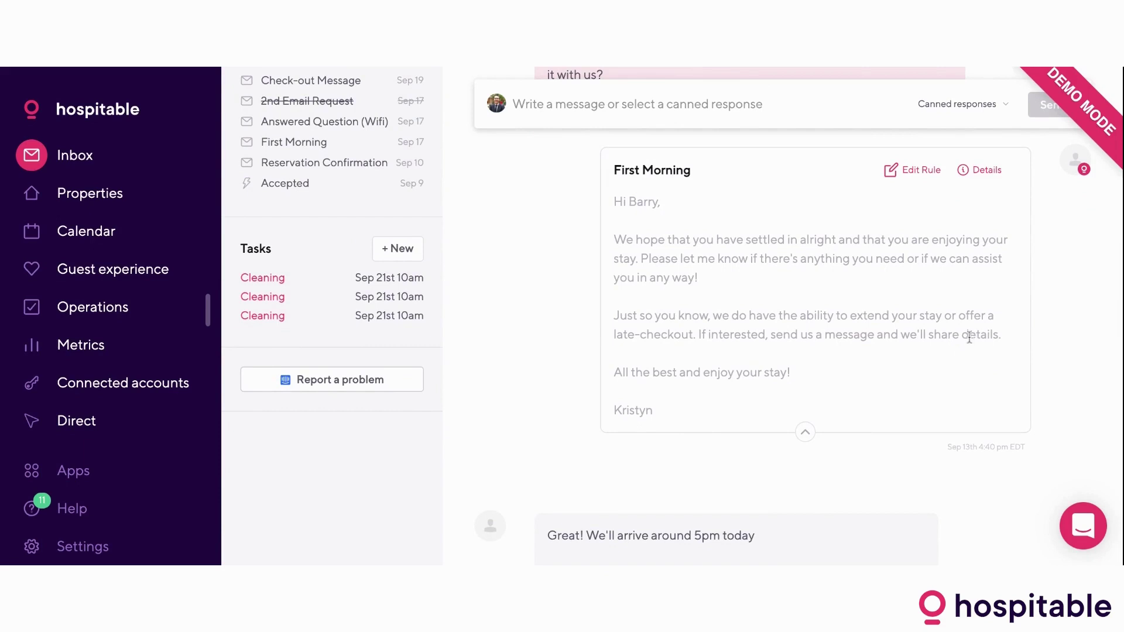
left_click_drag(616, 319, 1006, 339)
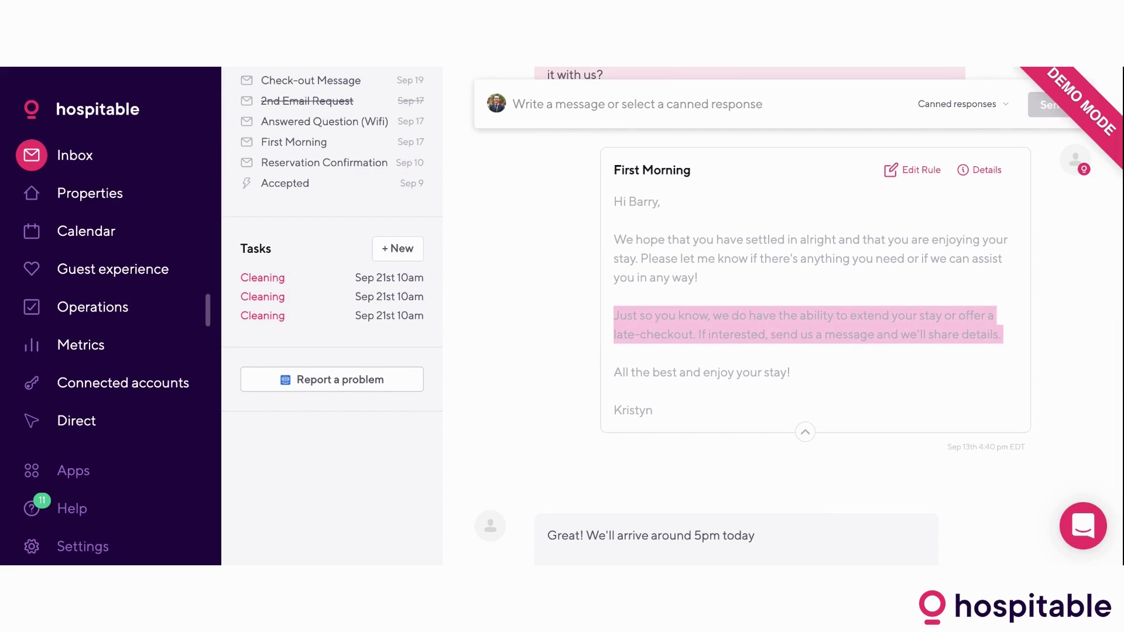
scroll(673, 316, "up", 1)
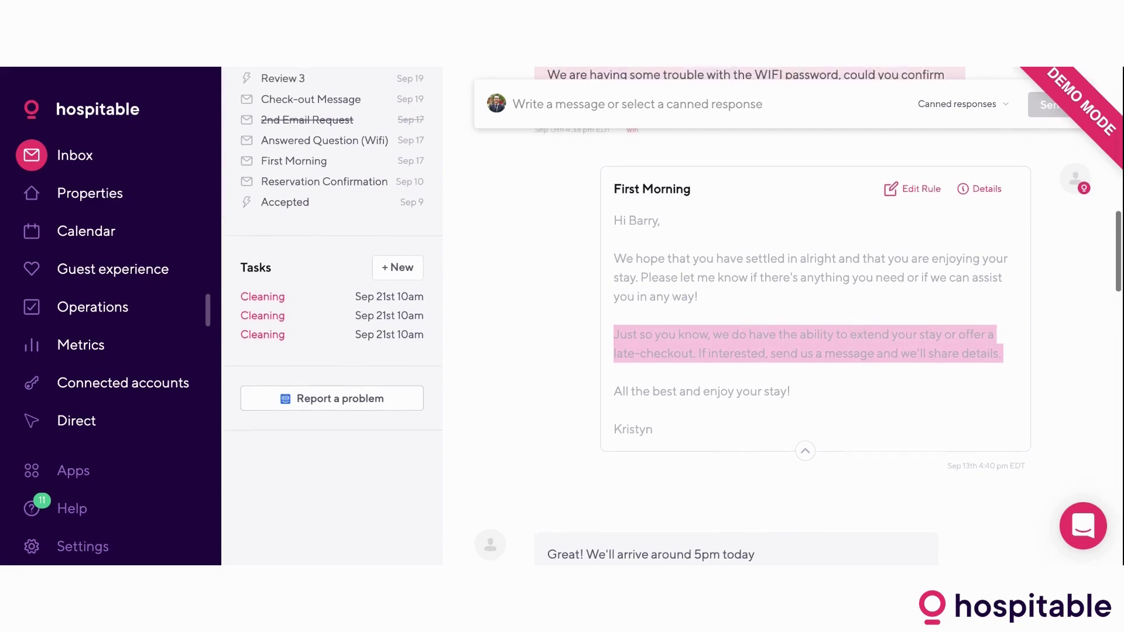
scroll(577, 270, "up", 7)
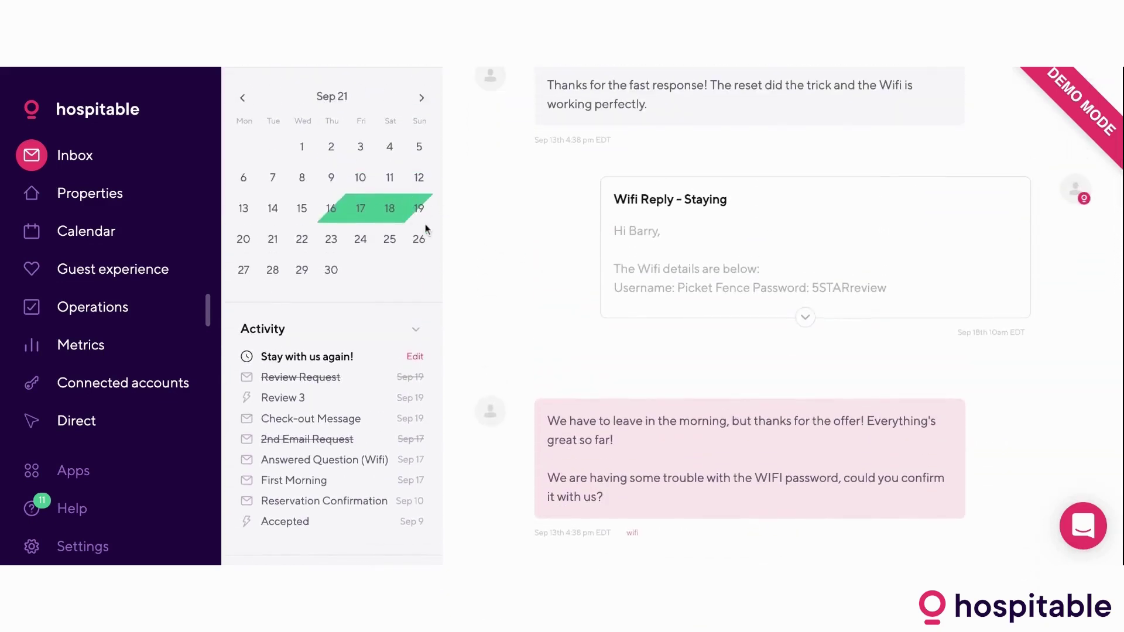
scroll(616, 274, "down", 5)
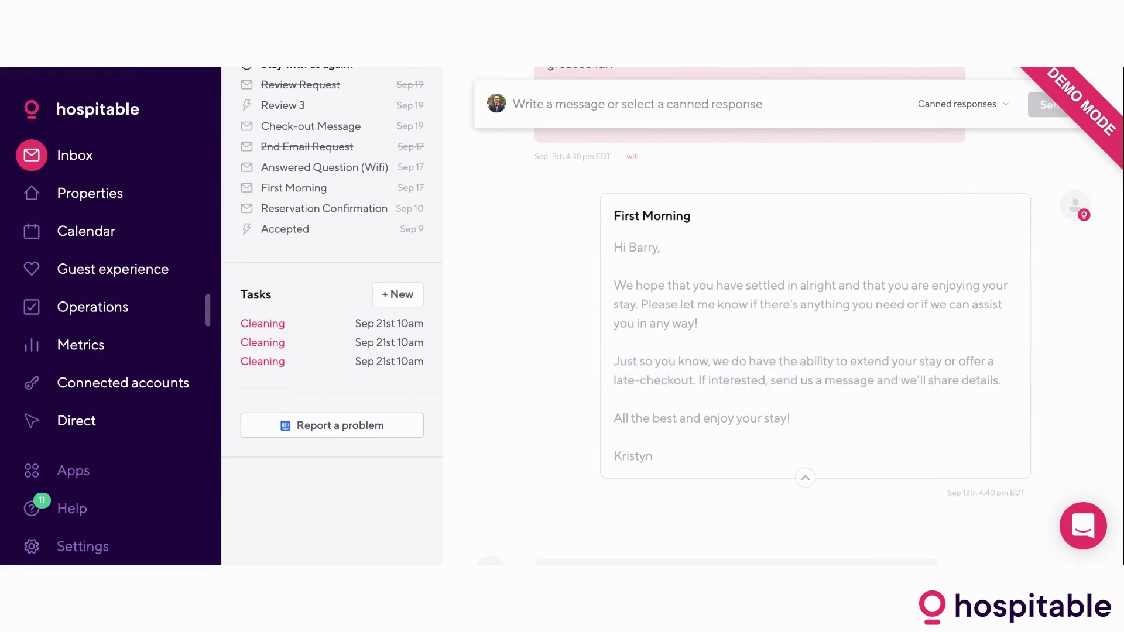
scroll(663, 298, "up", 4)
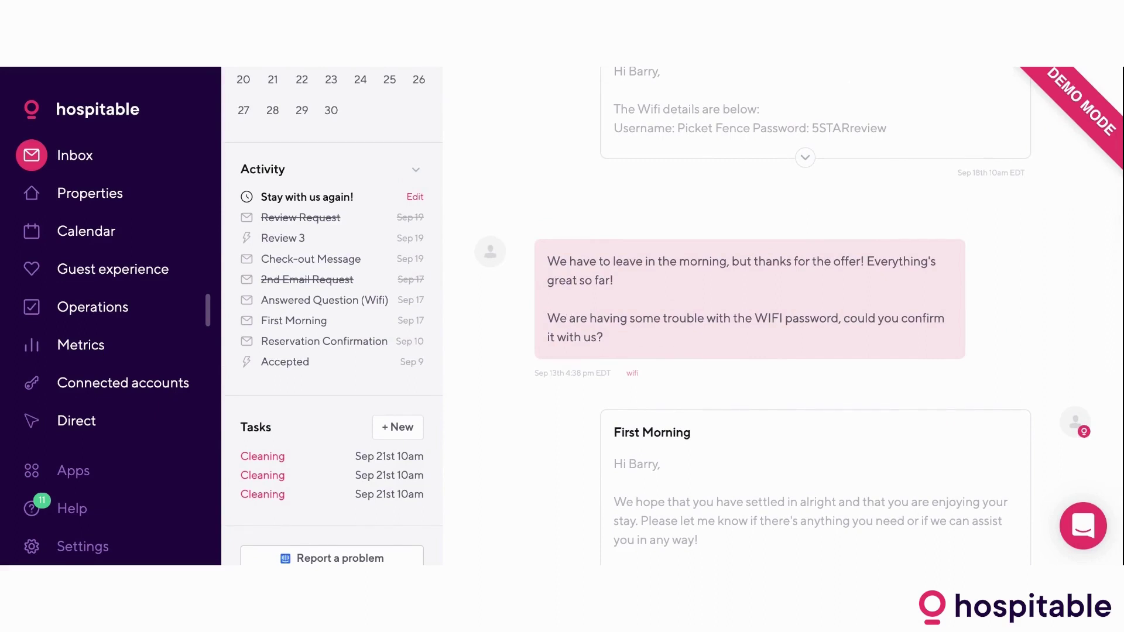
- Expand the Wifi Reply - Staying message to show its full text
scroll(713, 300, "up", 3)
left_click(803, 261)
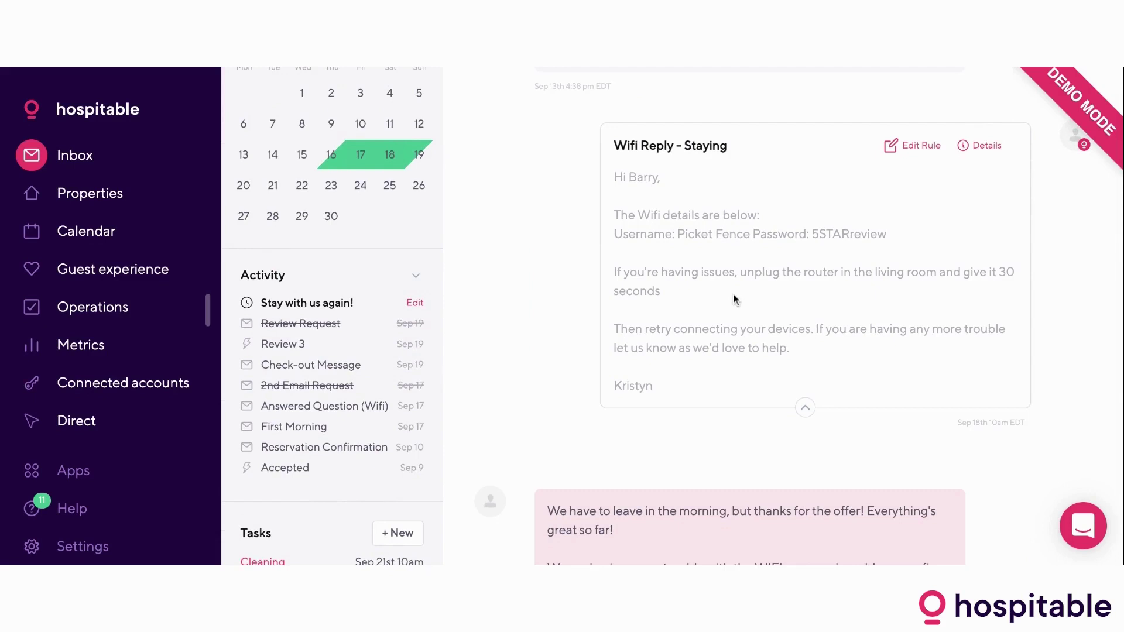
scroll(710, 333, "down", 2)
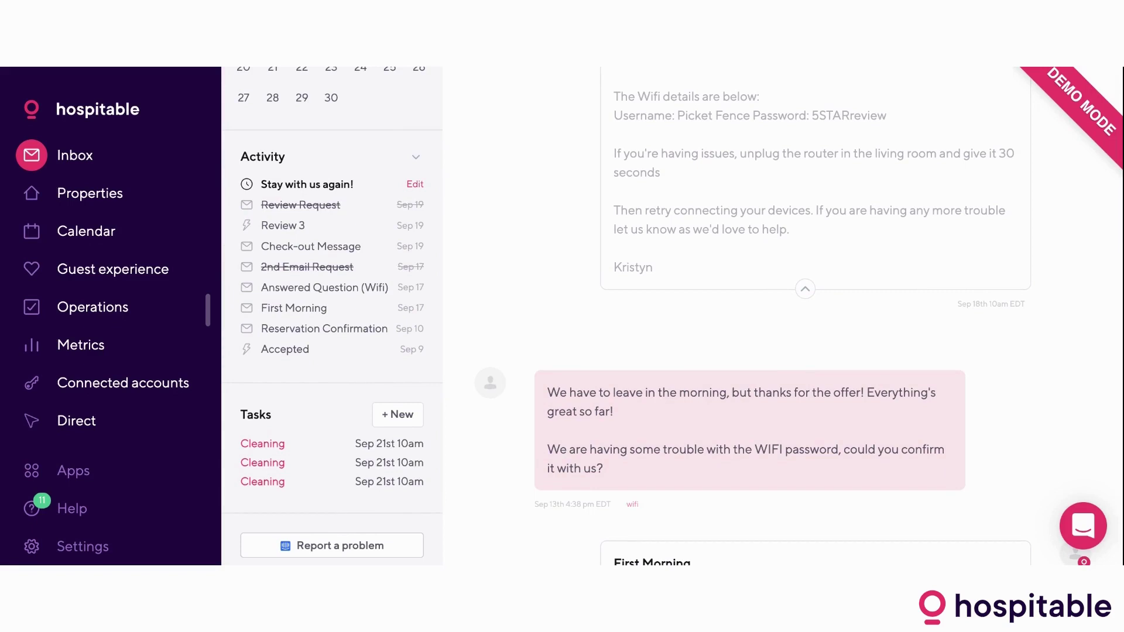
- Expand the Check-out Instructions message so its full text is readable
scroll(778, 248, "up", 5)
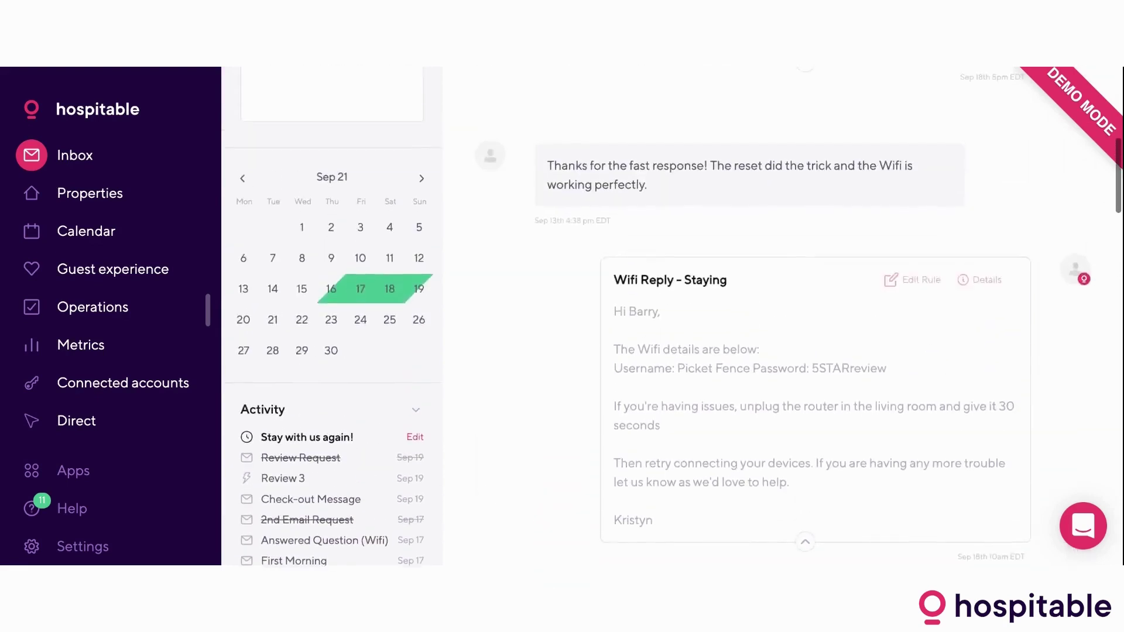
scroll(778, 248, "up", 3)
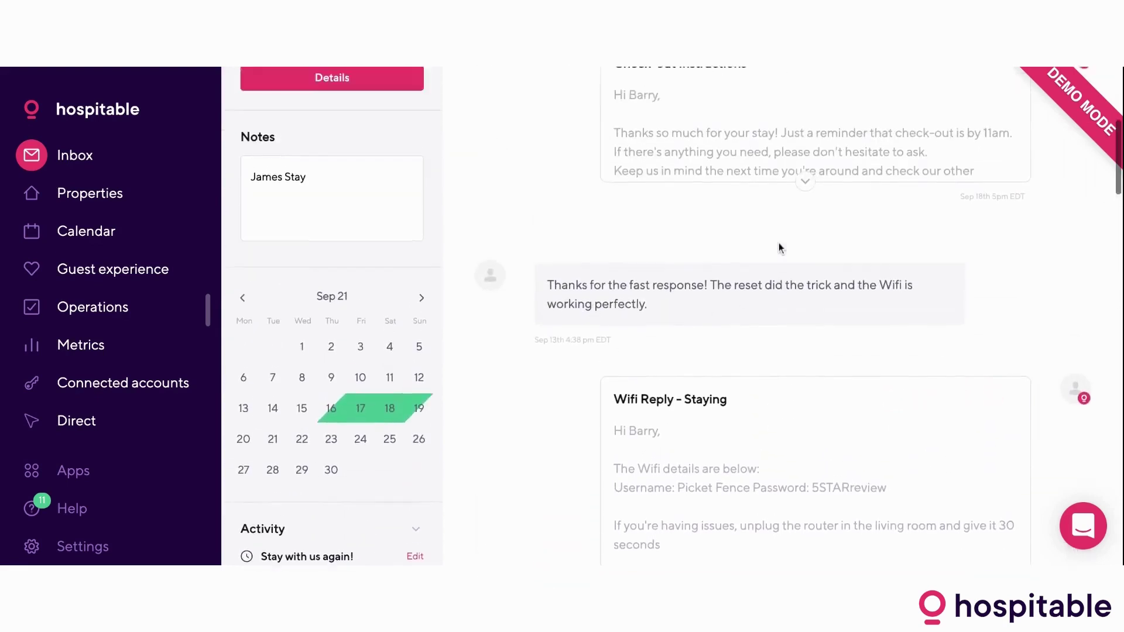
left_click(805, 273)
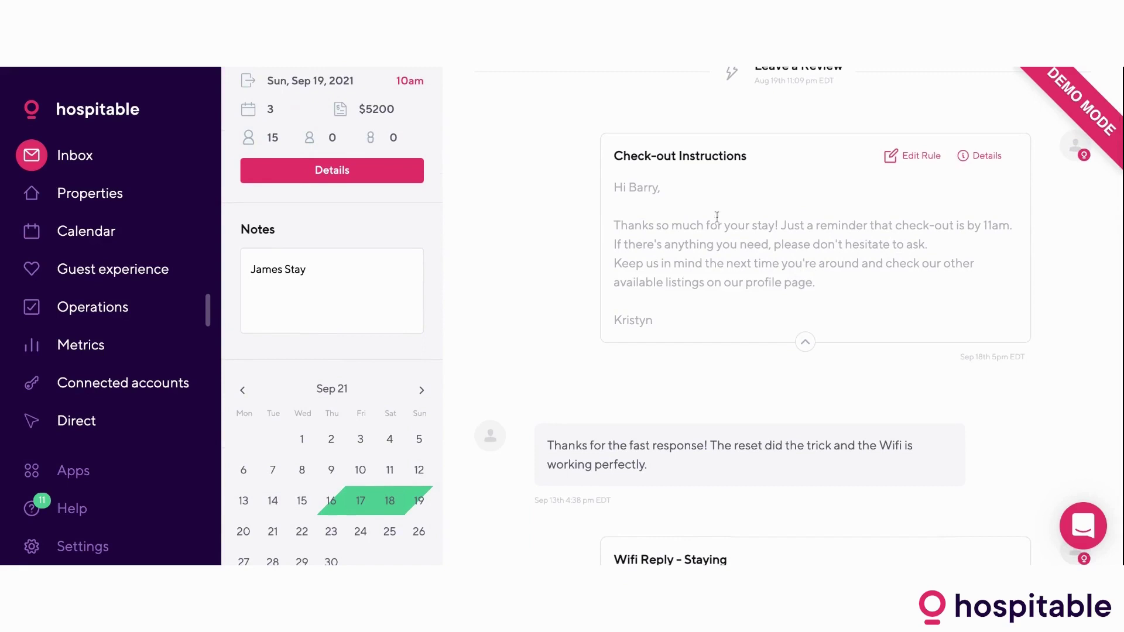
scroll(695, 209, "up", 2)
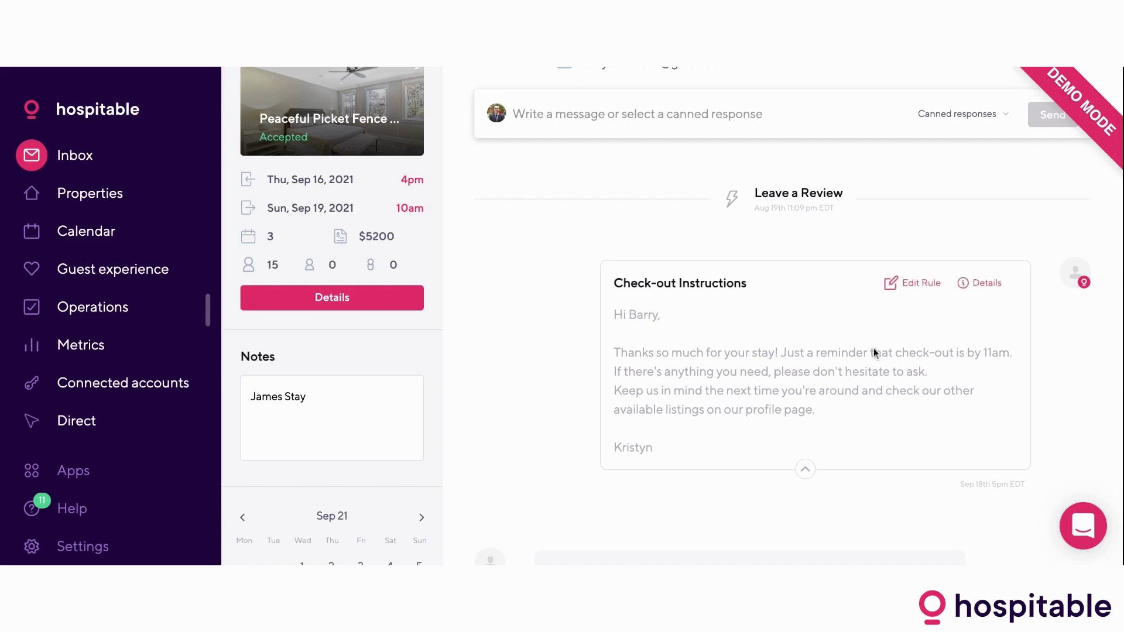
- Scroll down to the reservation's Activity panel listing the stay's messages
scroll(808, 356, "down", 3)
mouse_move(873, 348)
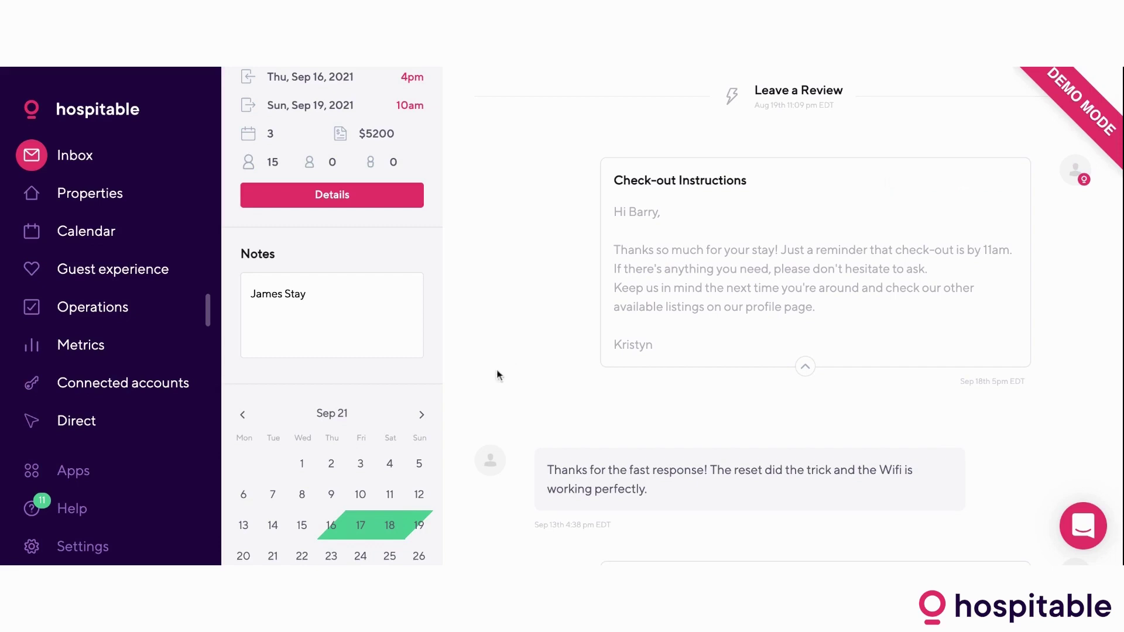
scroll(498, 375, "down", 2)
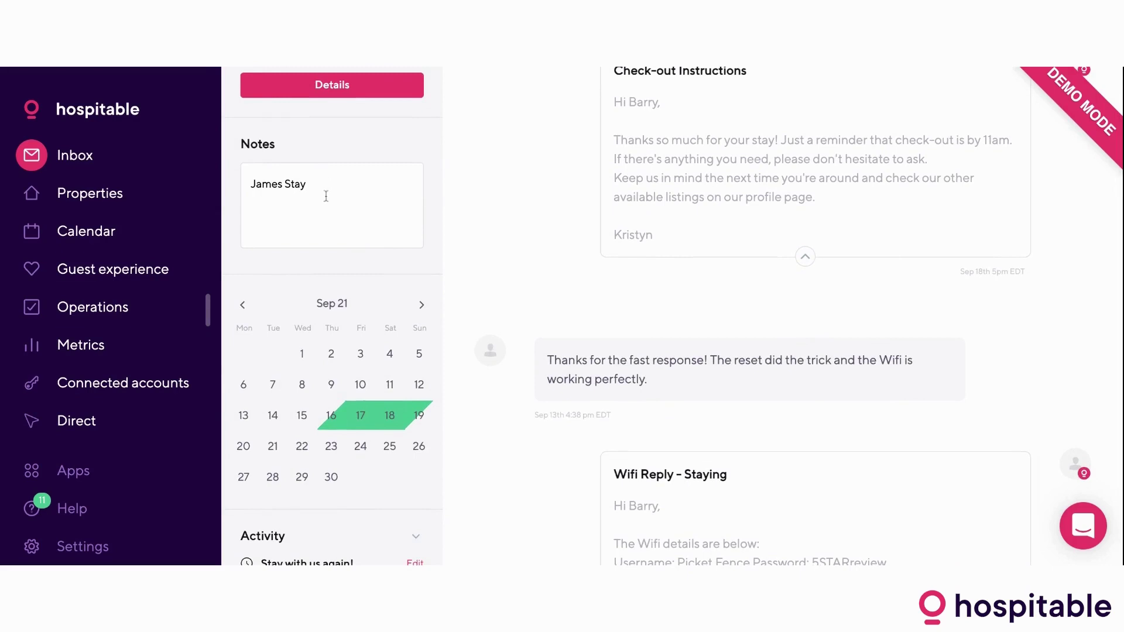
scroll(328, 204, "down", 2)
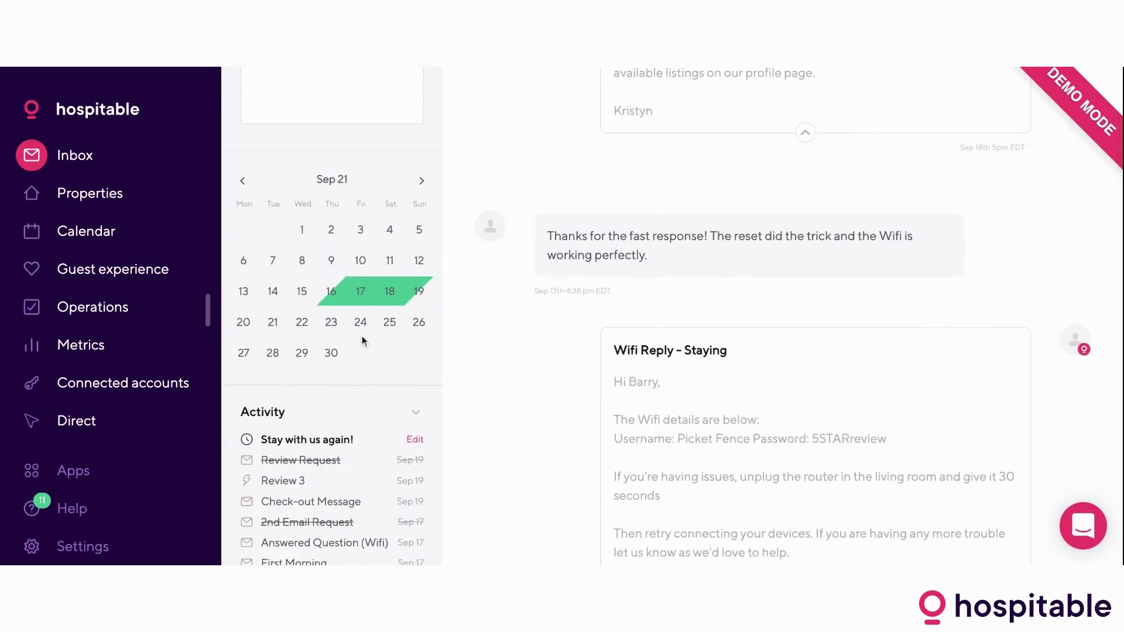
scroll(362, 341, "down", 3)
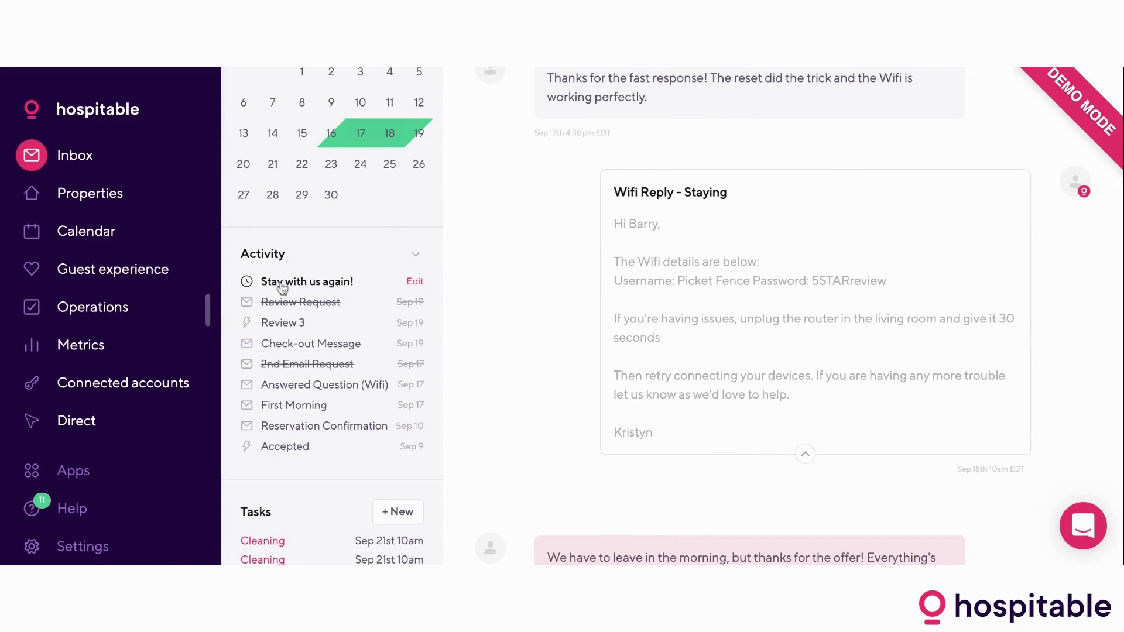
mouse_move(416, 285)
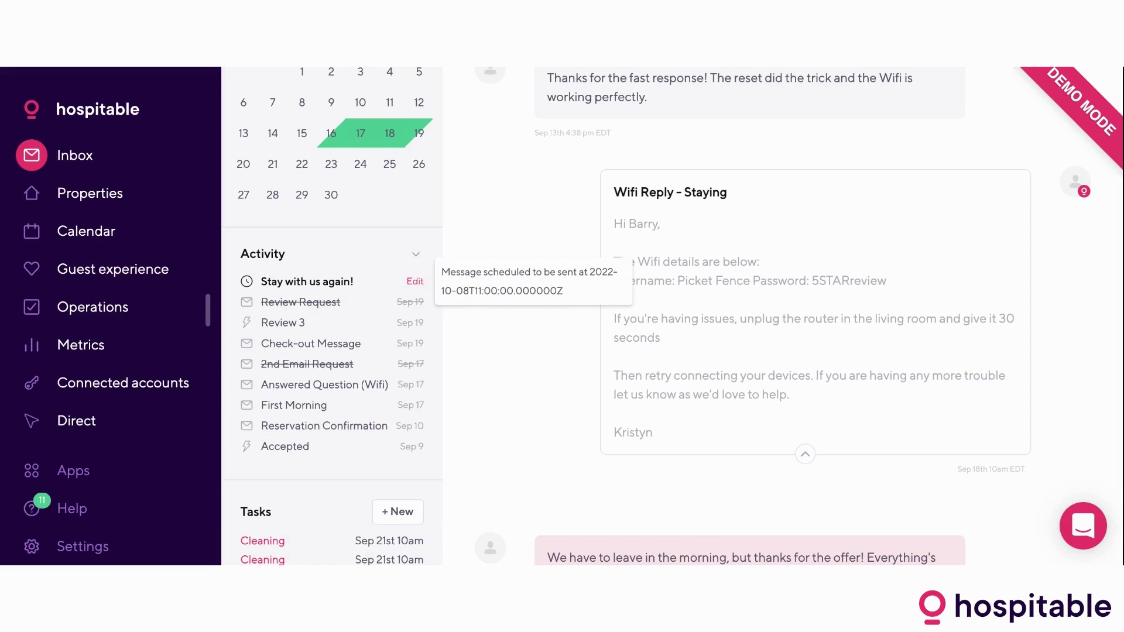
left_click(415, 282)
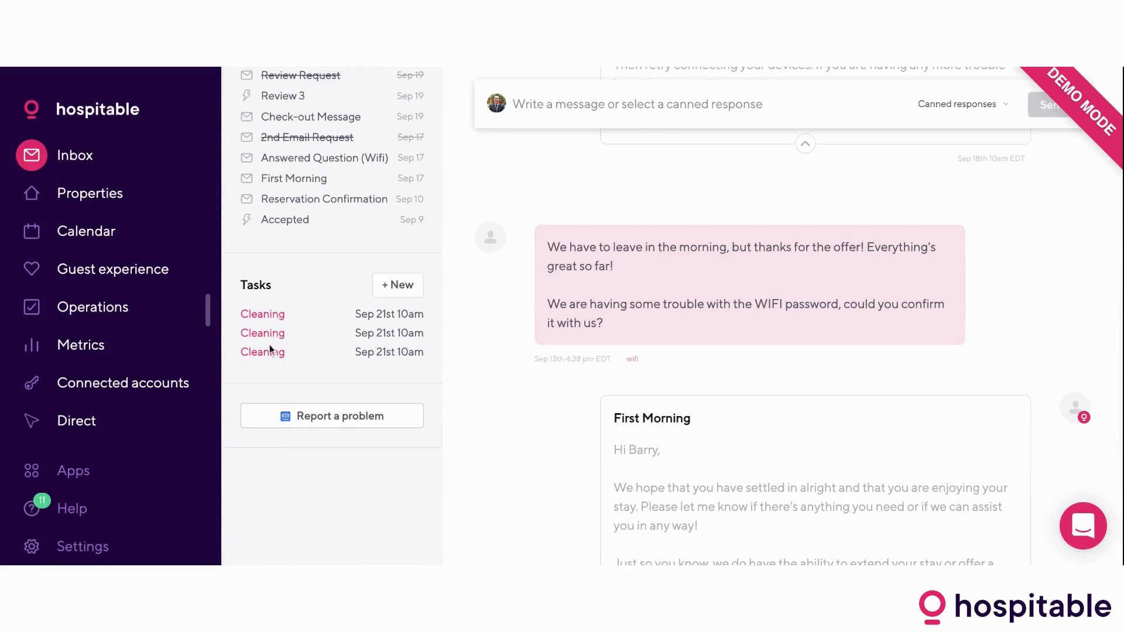
- View the first Cleaning task's details, then close them
left_click(264, 317)
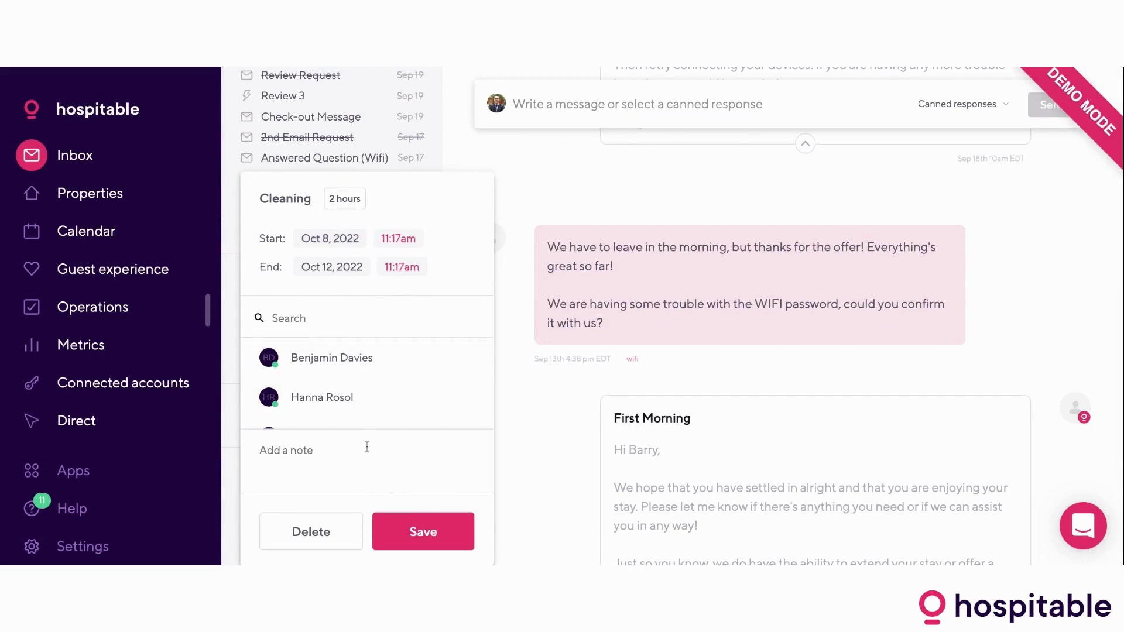
left_click(553, 402)
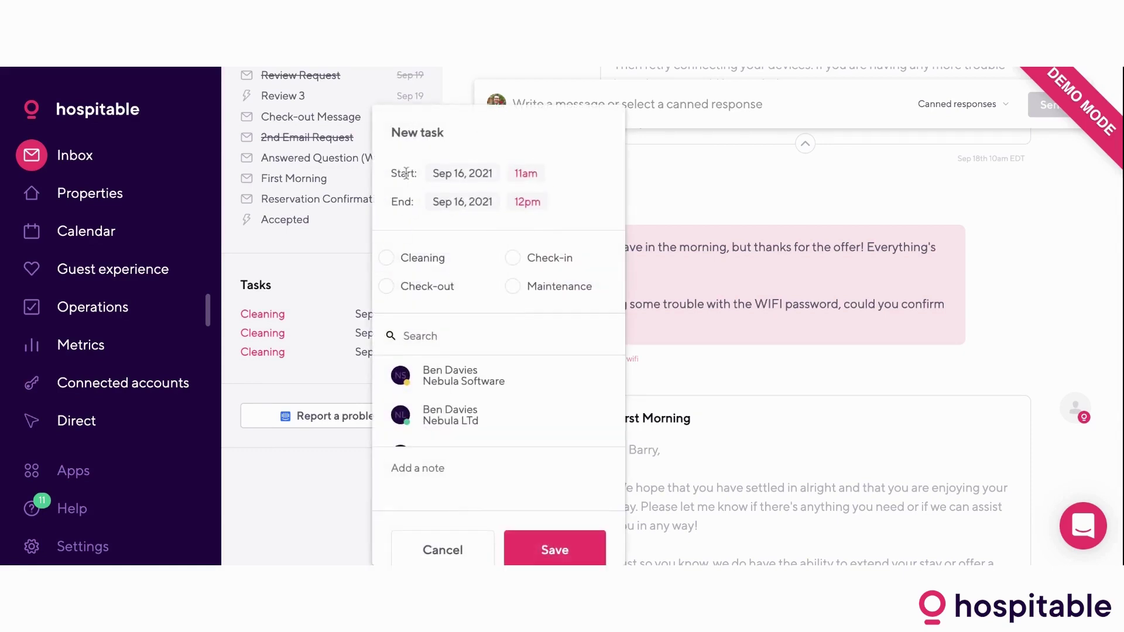
- Make the new task Maintenance, start a note, dismiss the dialog, and open the Calendar
left_click(513, 287)
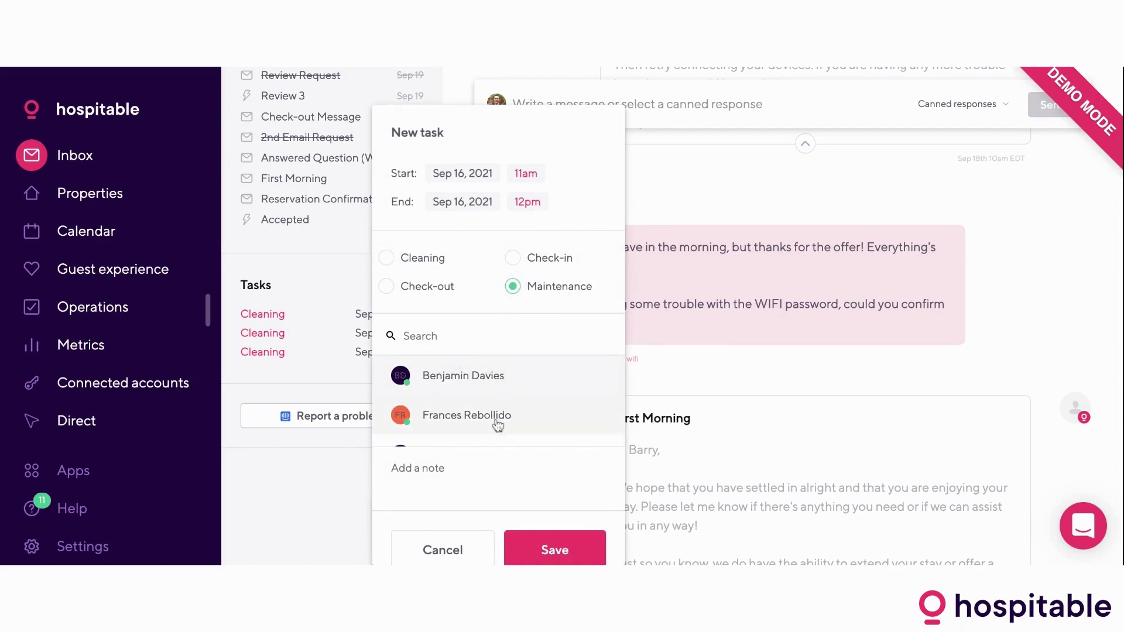
scroll(497, 424, "down", 1)
left_click(440, 466)
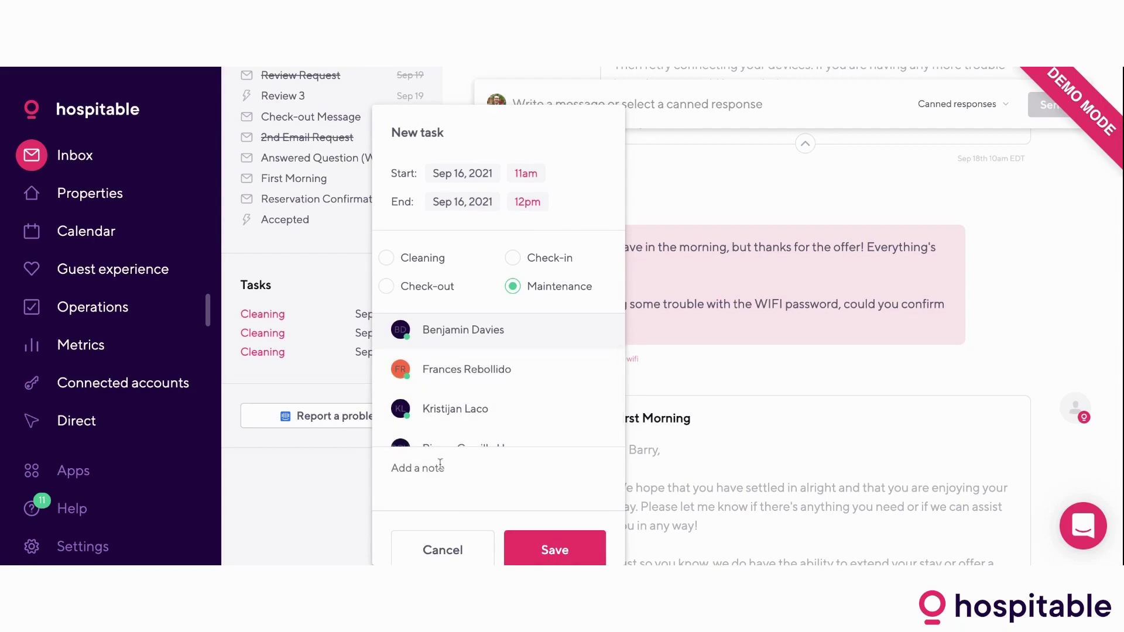
scroll(518, 511, "down", 1)
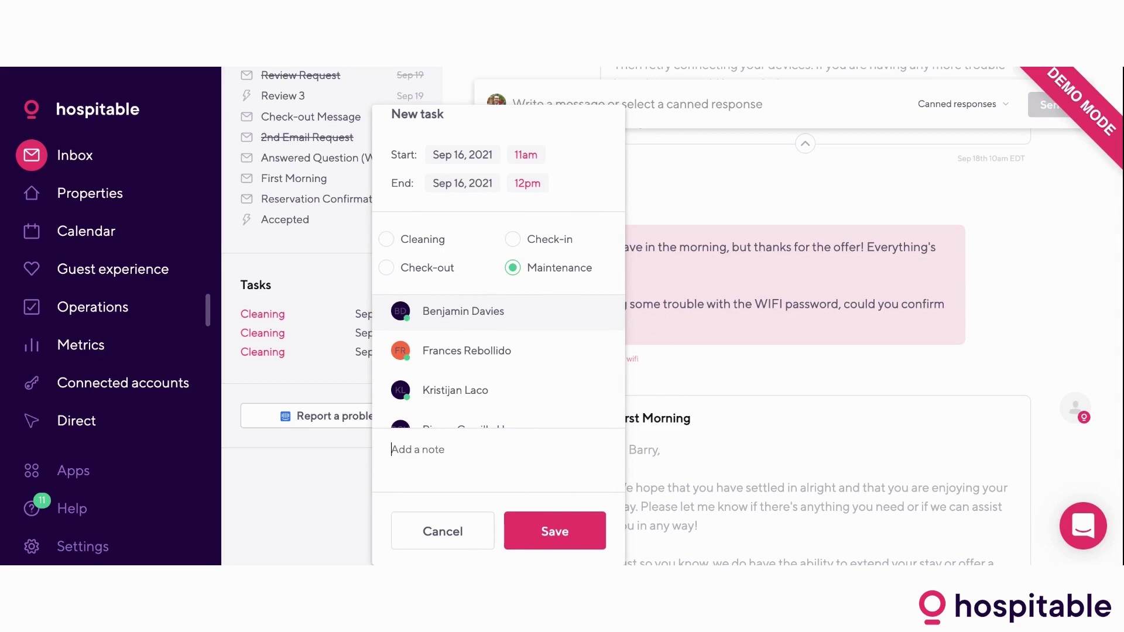
key("Escape")
left_click(96, 235)
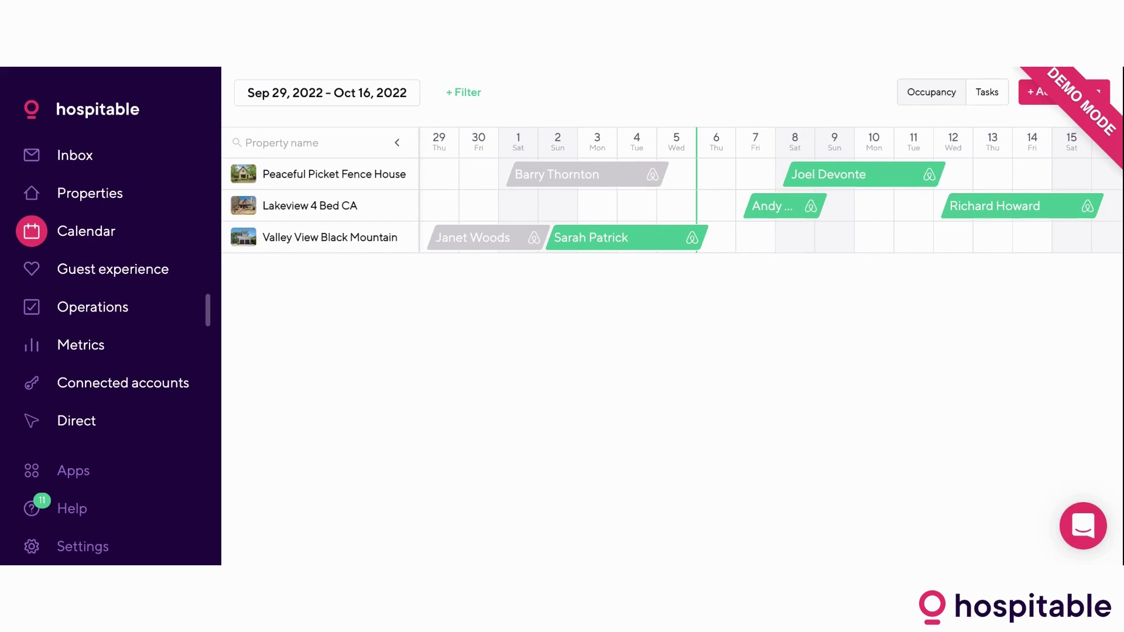
left_click(590, 239)
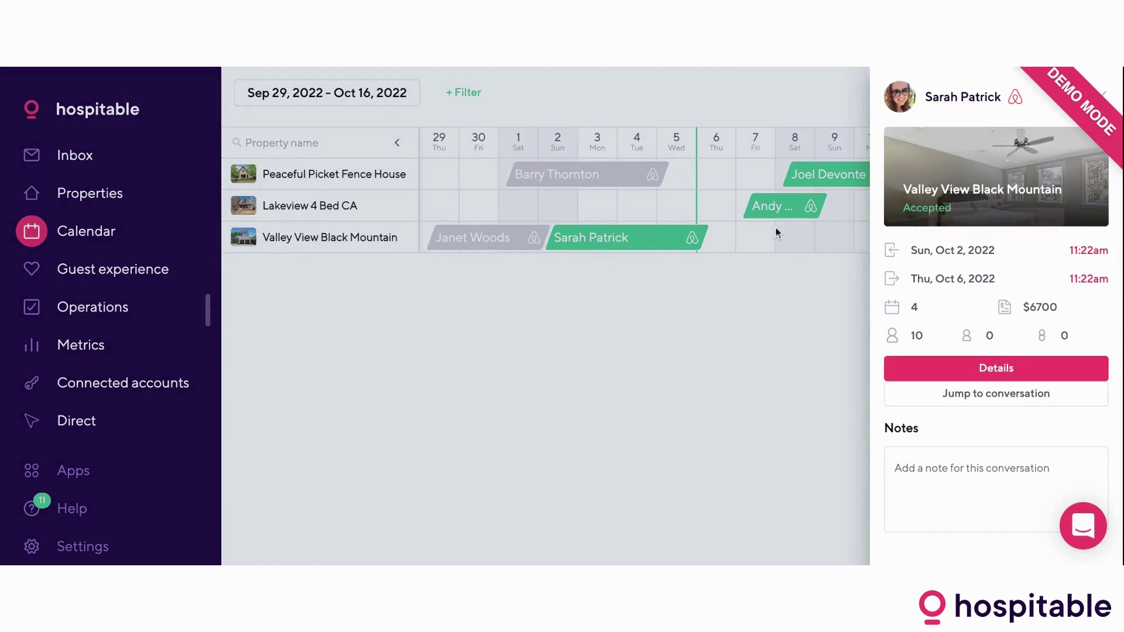
left_click(585, 281)
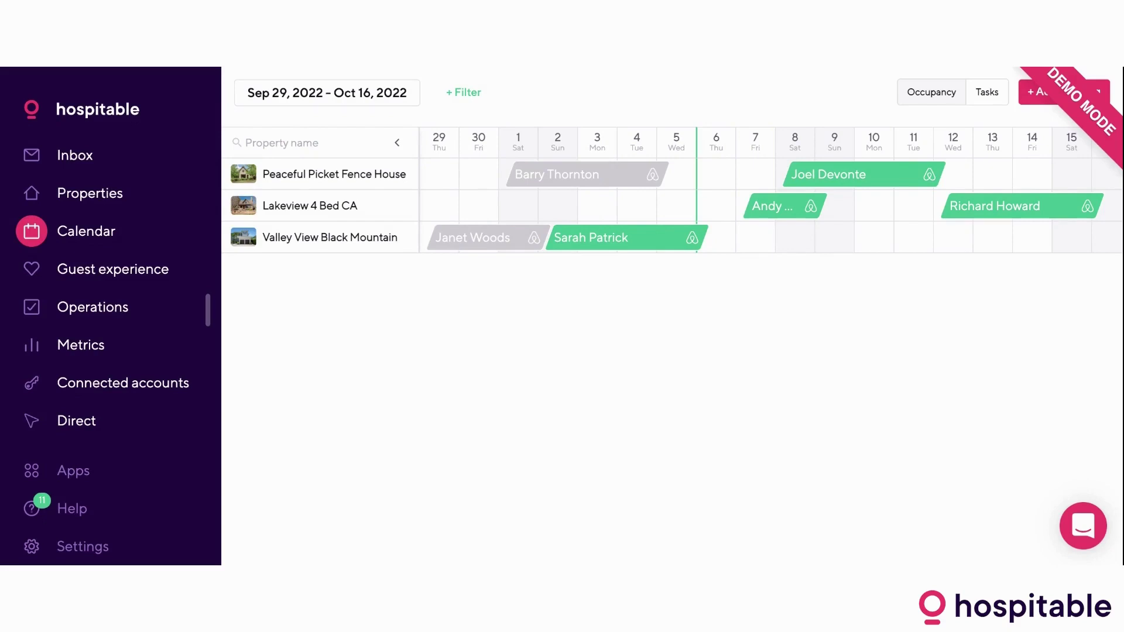
- Select Oct 7–8 for Valley View Black Mountain, close the panel unsaved, and show Tasks
left_click_drag(746, 241, 784, 243)
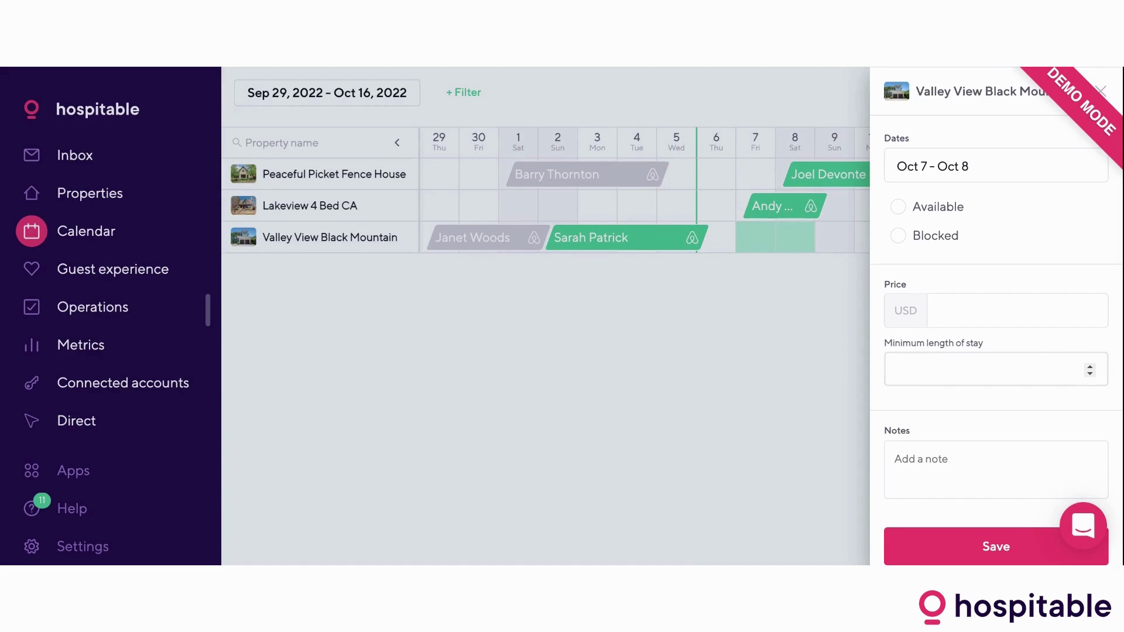
scroll(951, 330, "down", 3)
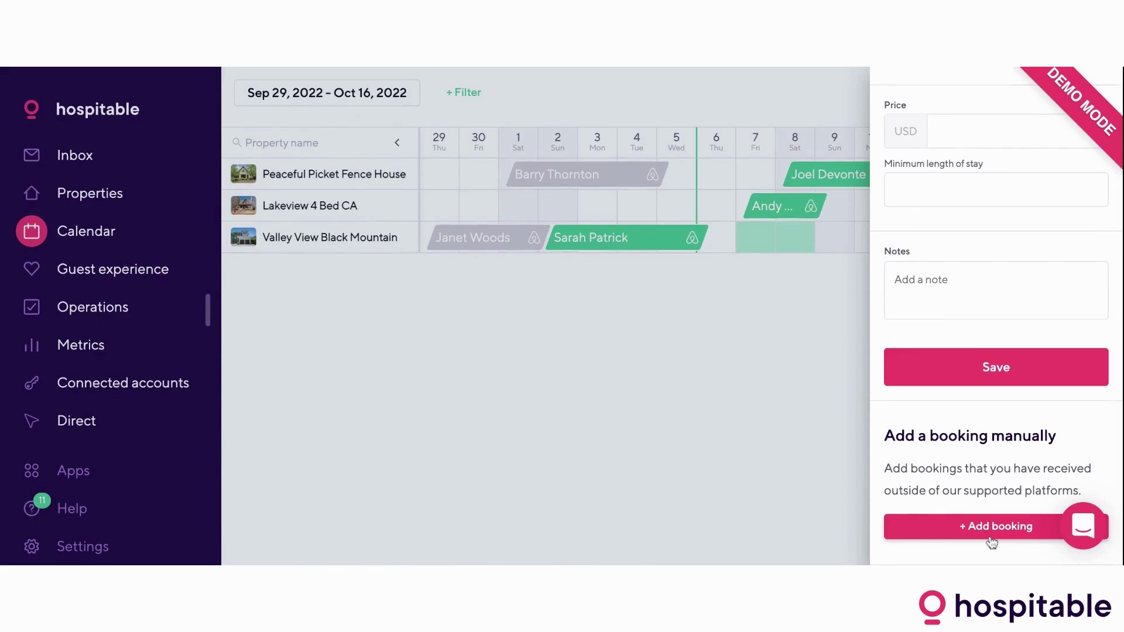
left_click(657, 447)
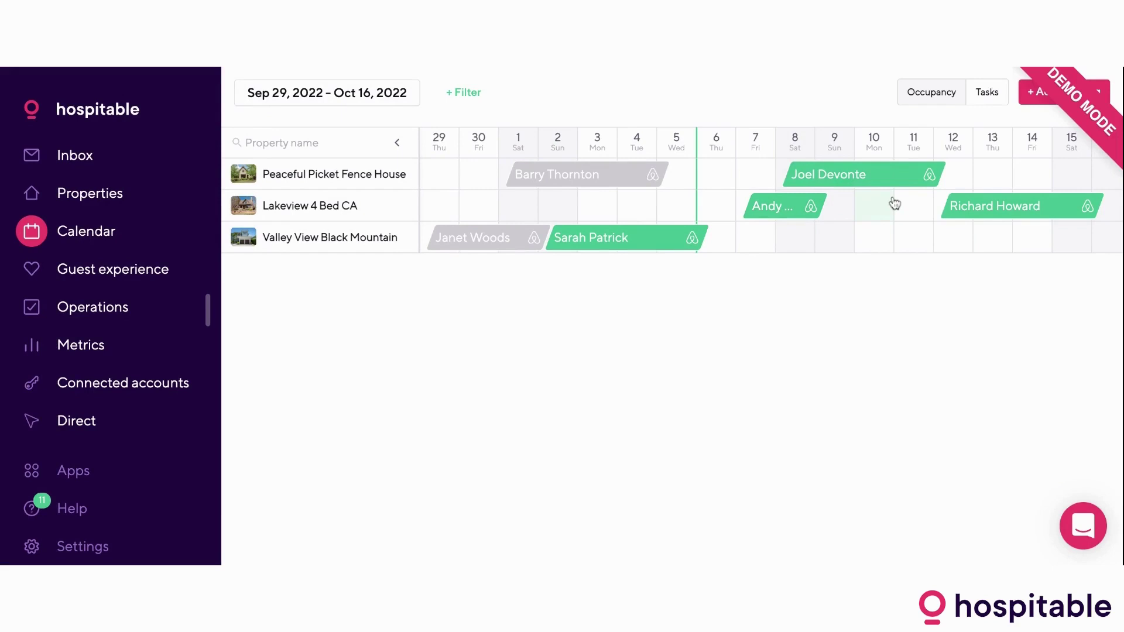
left_click(987, 95)
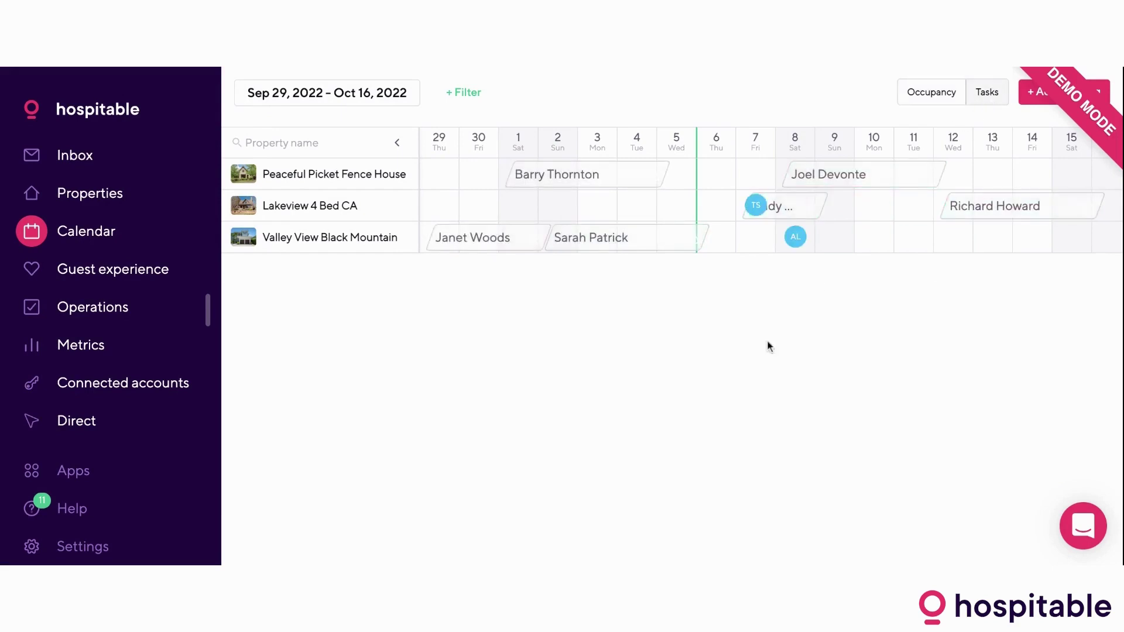